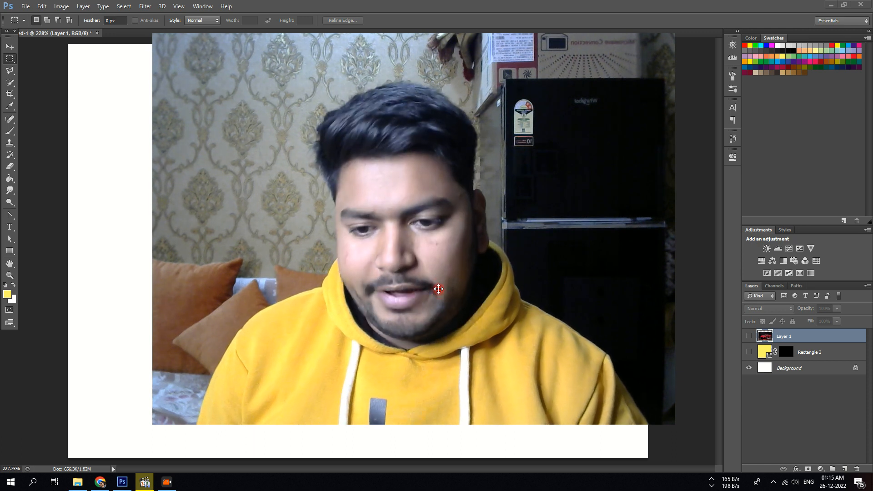
drag(152, 422, 533, 138)
drag(608, 117, 813, 182)
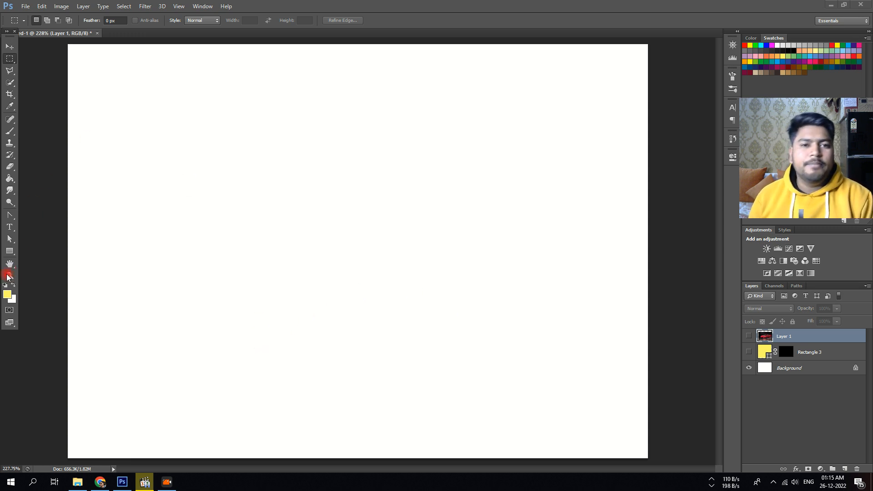
drag(180, 176, 266, 262)
click(11, 250)
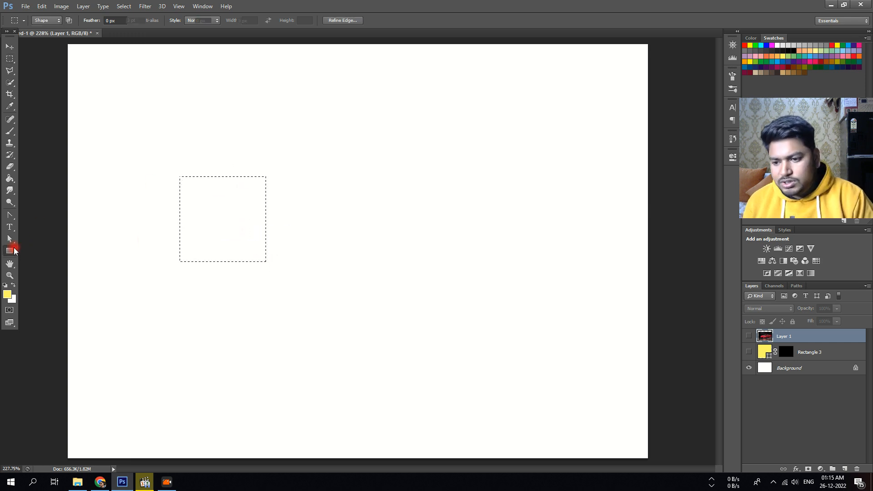
click(10, 58)
click(73, 76)
Step: Draw a rectangle shape about 112 × 95 px on the left half of the canvas and fill it with dark blue
click(9, 250)
mouse_move(153, 195)
mouse_down()
mouse_move(248, 267)
mouse_move(264, 292)
mouse_up()
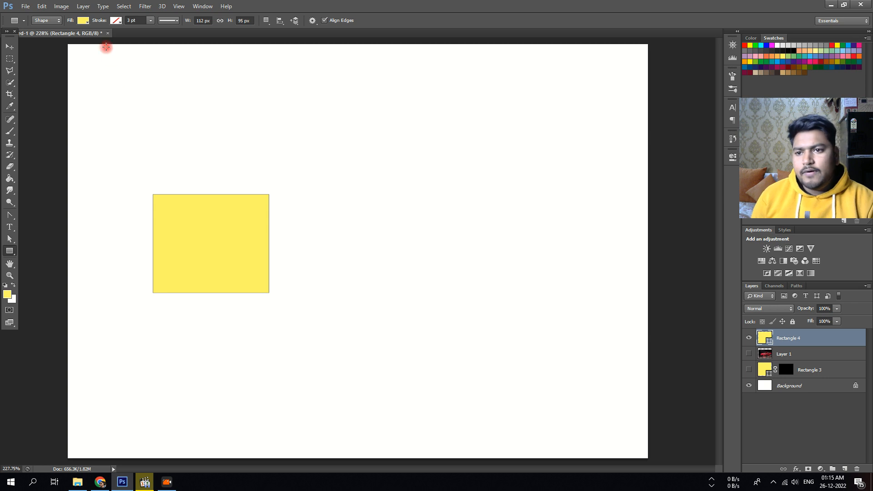
click(83, 20)
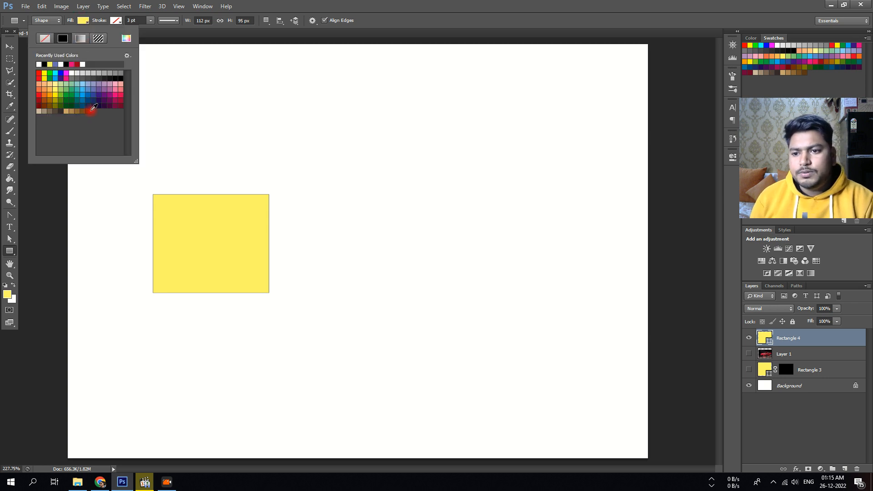
click(87, 95)
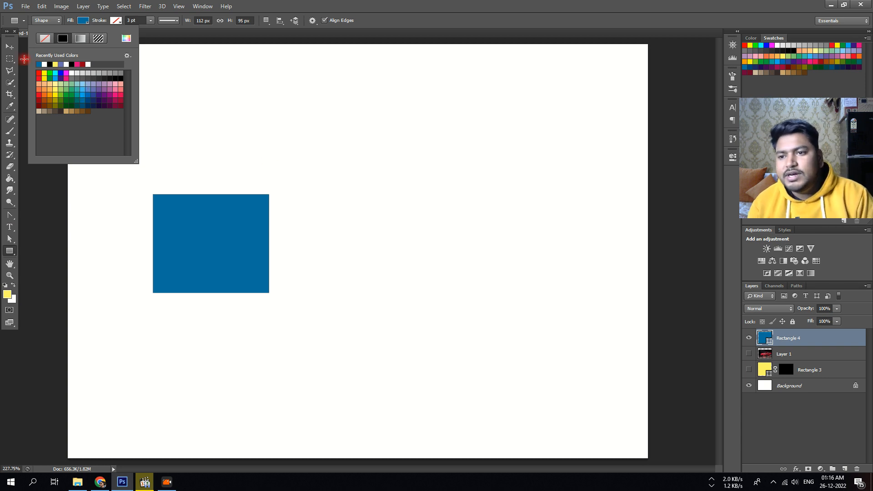
click(9, 47)
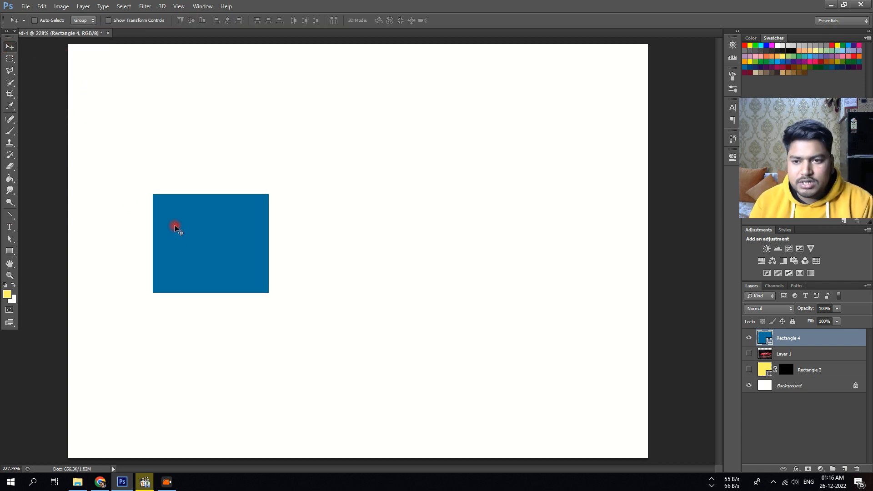
double_click(765, 337)
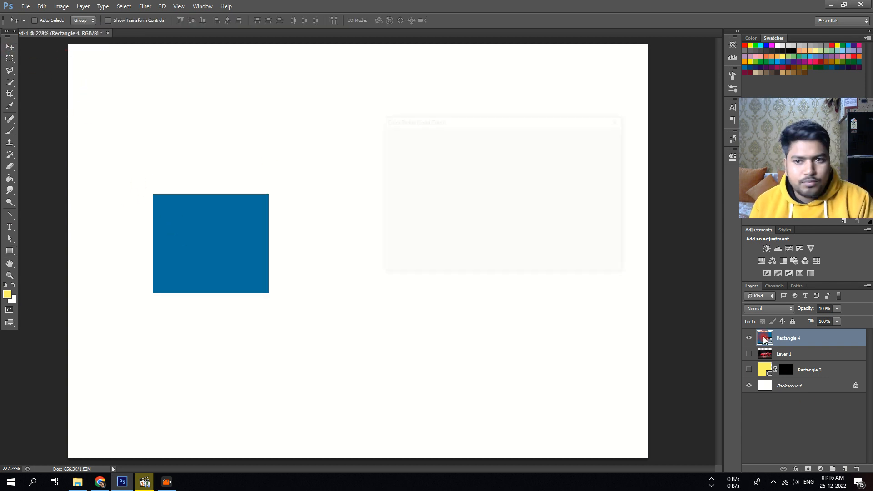
click(620, 120)
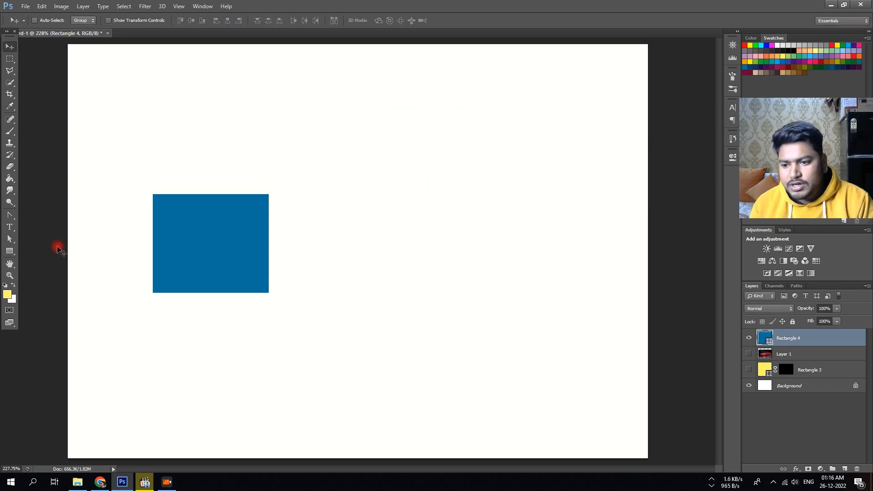
Step: Give the blue rectangle a black 3 pt dotted stroke with square caps and round corners
click(10, 251)
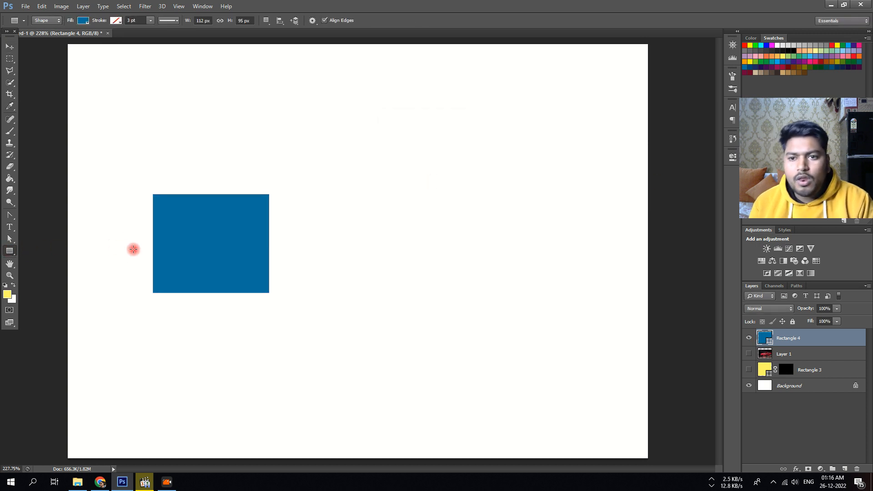
click(168, 21)
click(171, 61)
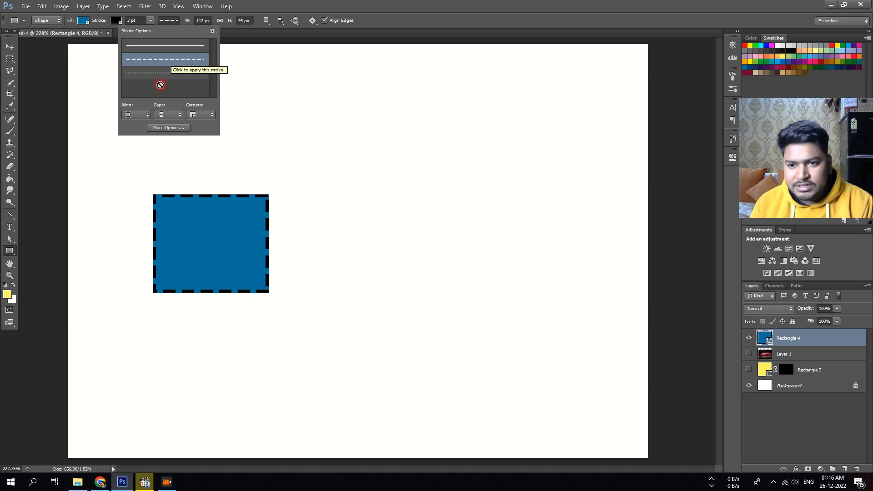
click(161, 76)
click(176, 114)
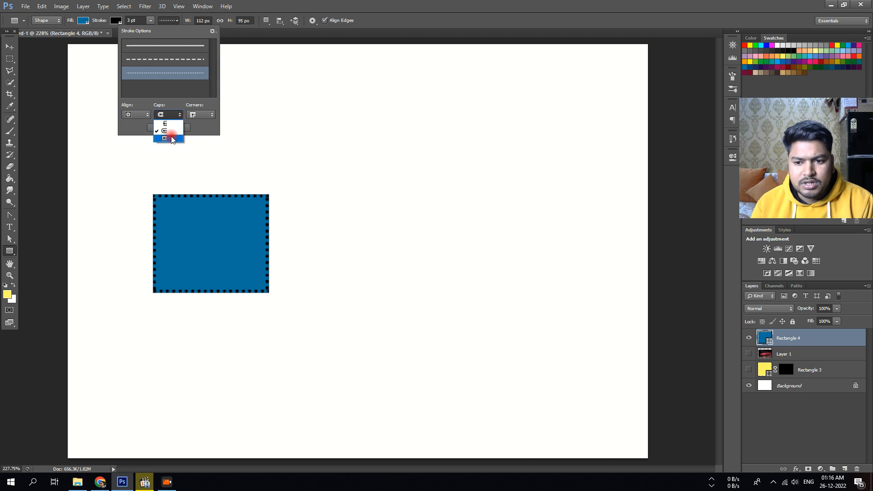
click(173, 139)
click(201, 113)
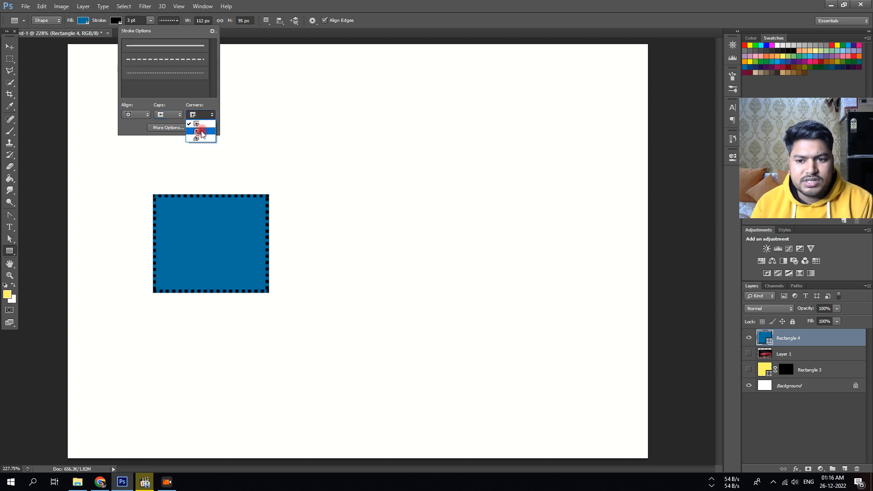
click(201, 131)
Step: Examine the pixels of the dotted stroke along the rectangle's upper edge and right corner at up to 3200% magnification
click(10, 275)
drag(224, 193, 339, 203)
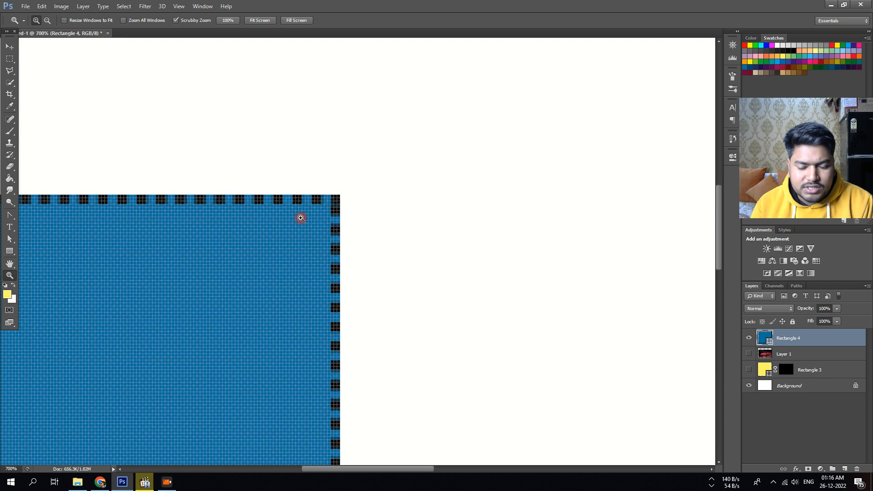
right_click(234, 194)
click(273, 197)
drag(181, 209, 349, 123)
right_click(350, 119)
click(362, 126)
drag(252, 193, 384, 167)
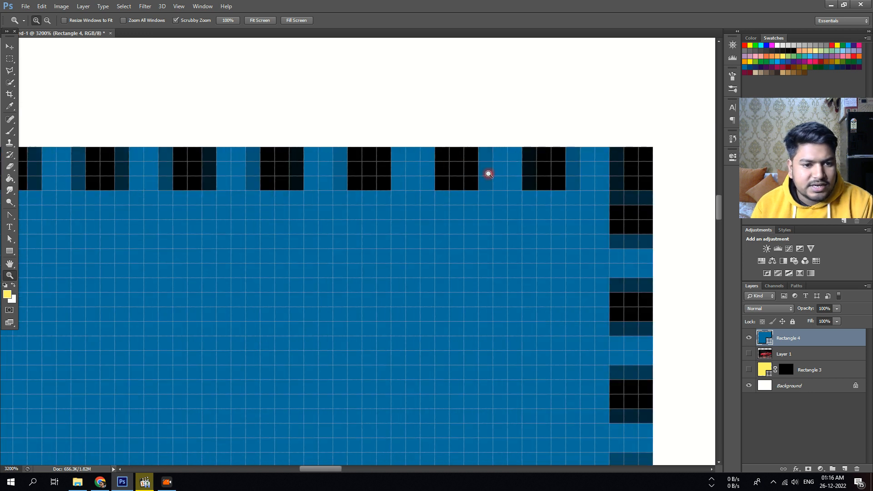
right_click(334, 181)
click(341, 188)
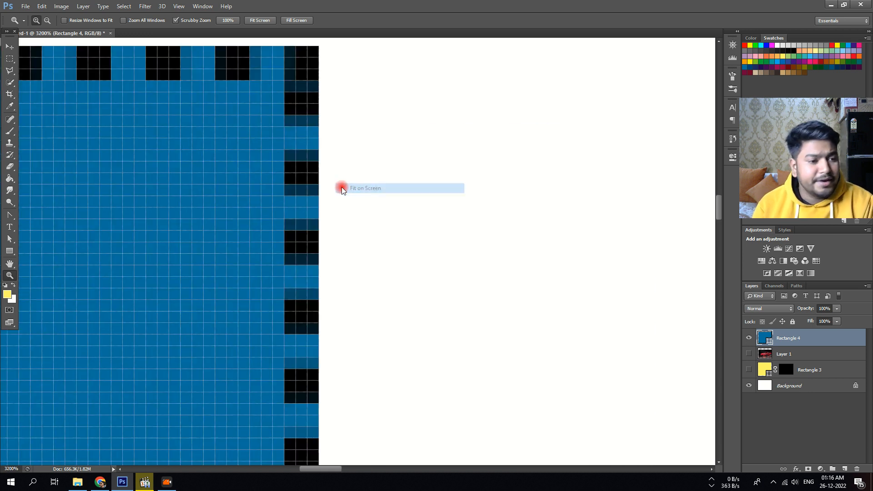
Step: Enlarge the blue rectangle with Free Transform to about 334 × 283 px and reposition it over the middle of the canvas
click(9, 47)
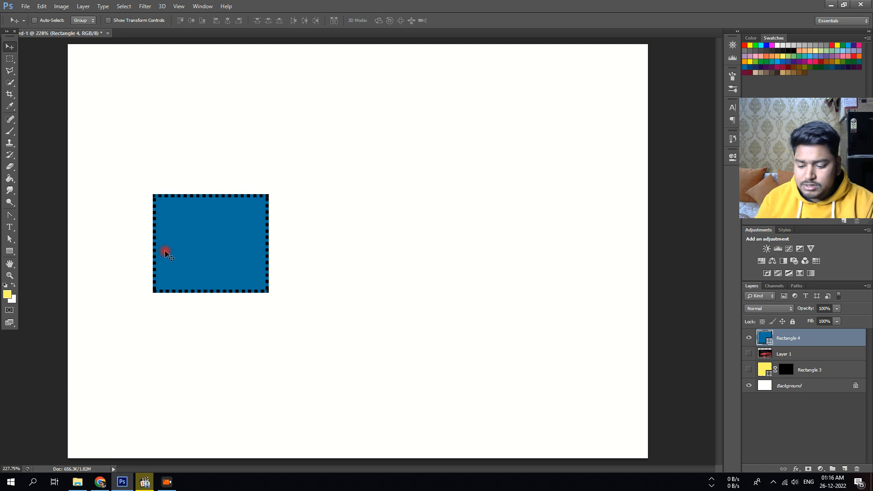
click(244, 265)
key(ctrl+t)
drag(269, 195, 470, 92)
drag(298, 206, 291, 286)
drag(440, 123, 492, 82)
drag(440, 181, 448, 241)
key(Return)
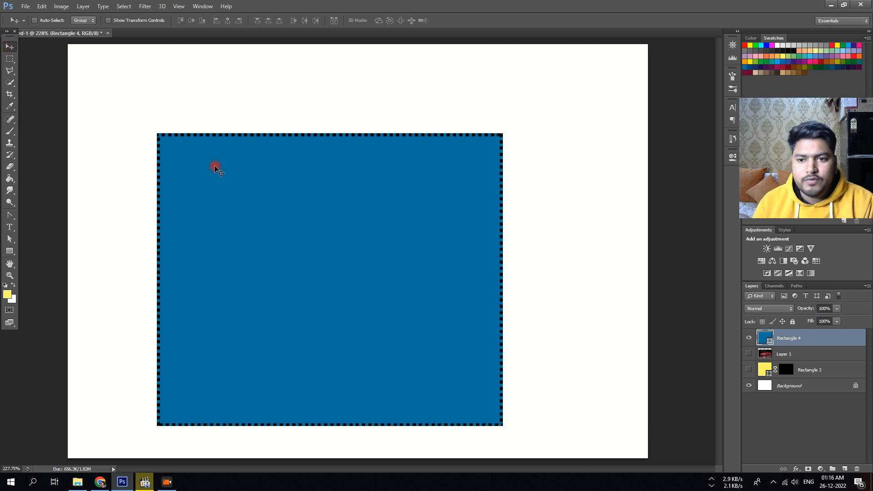
Step: Change the rectangle's stroke type to a solid line
click(8, 251)
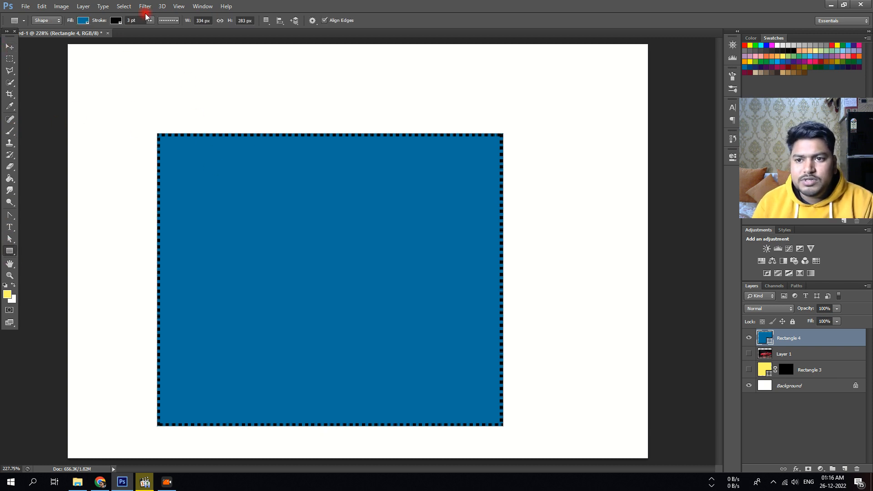
click(168, 20)
click(172, 45)
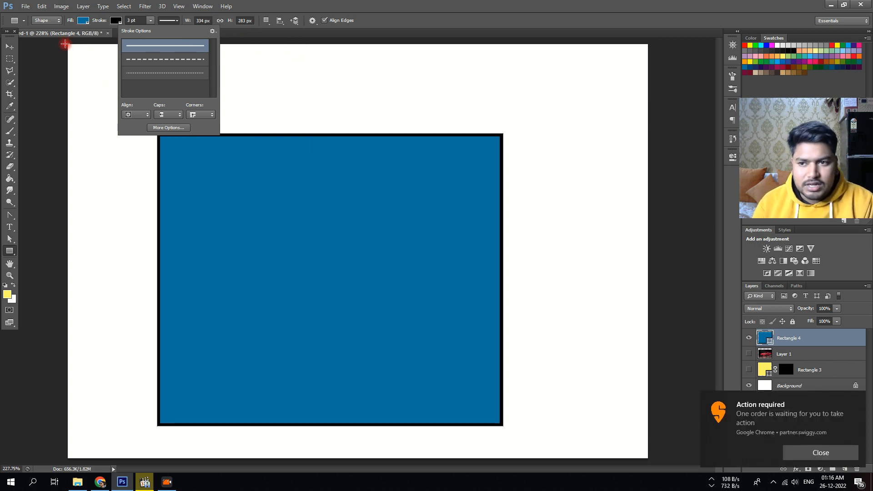
Step: Scale the blue rectangle down to a small box at its upper-left corner with Free Transform
click(9, 47)
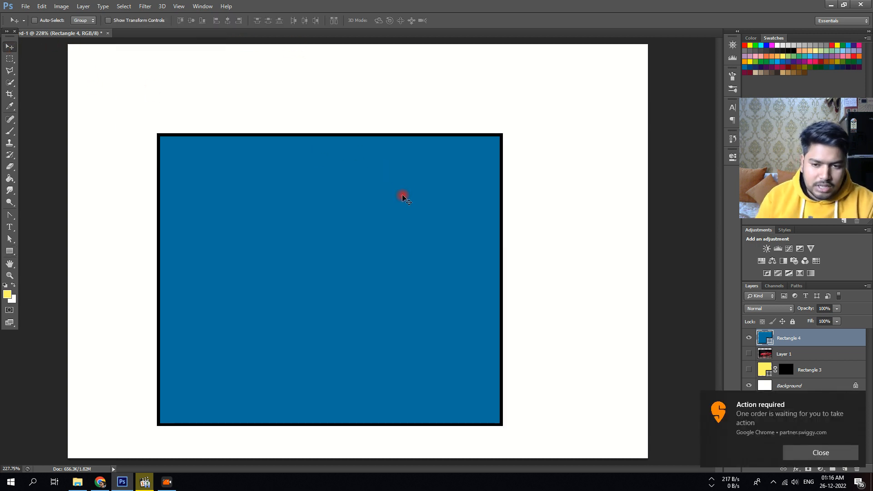
key(ctrl+t)
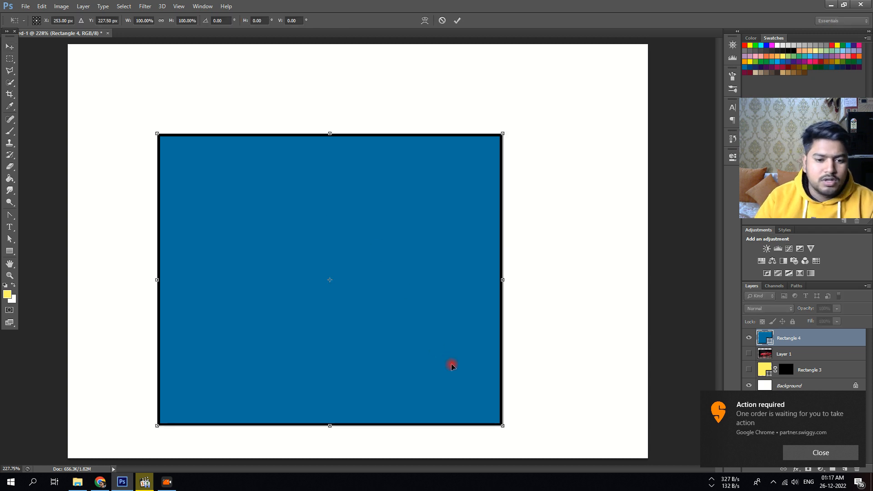
drag(502, 425, 199, 168)
key(Return)
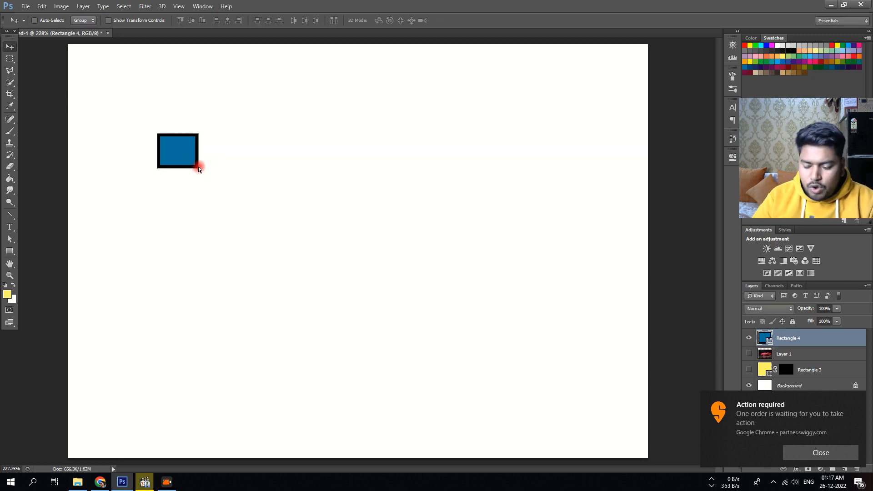
Step: Scale the small blue rectangle back up to cover most of the canvas and move it slightly up and left
key(ctrl+t)
drag(198, 168, 509, 418)
key(Return)
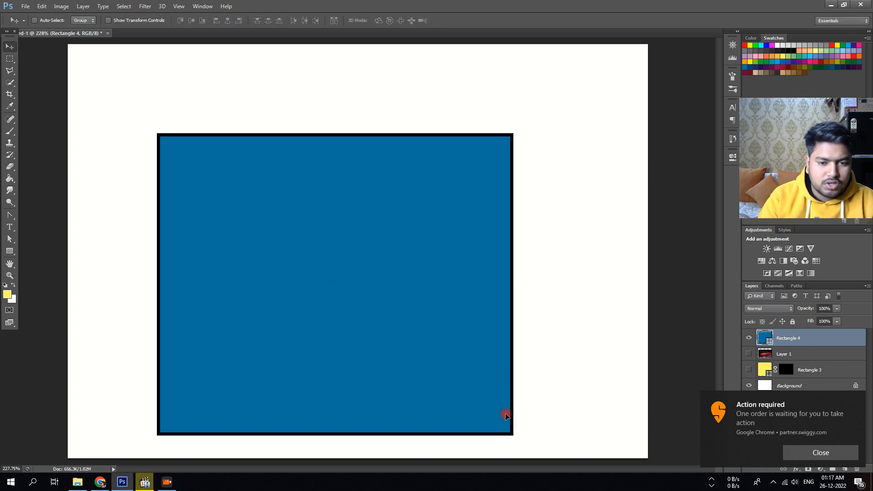
drag(425, 342, 400, 307)
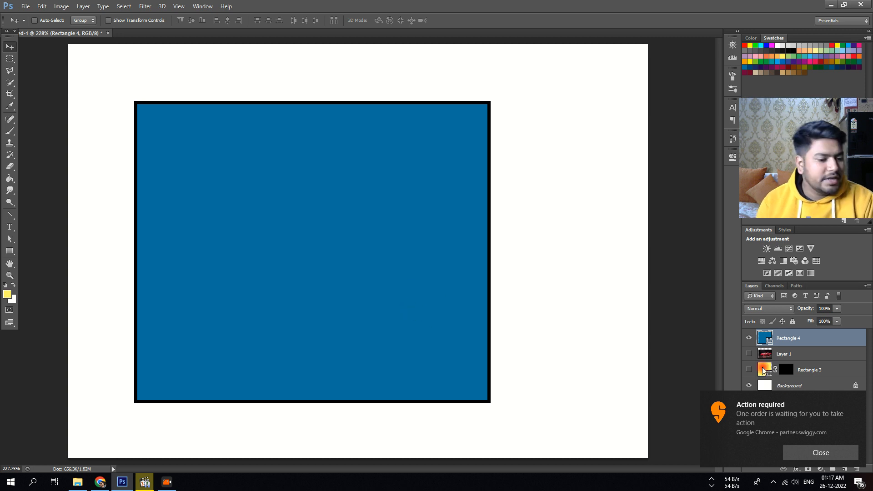
Step: Hide the Rectangle 4 layer and show the car photo on Layer 1
click(855, 399)
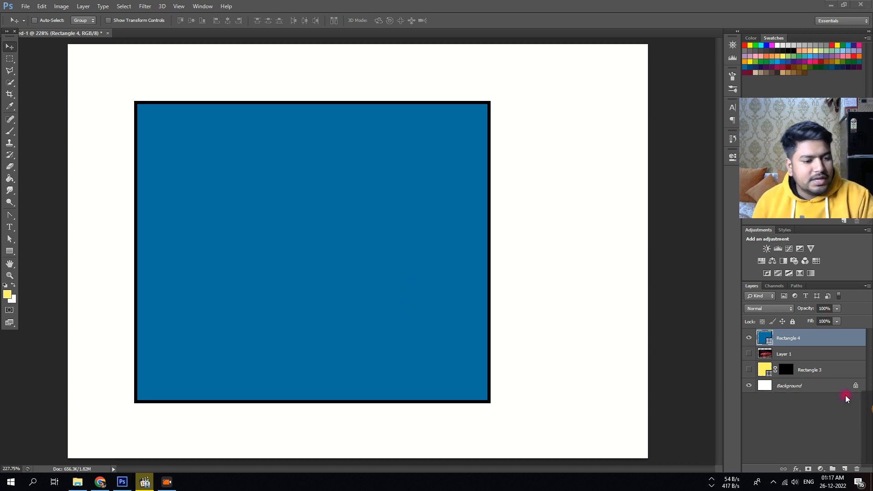
click(748, 341)
click(749, 353)
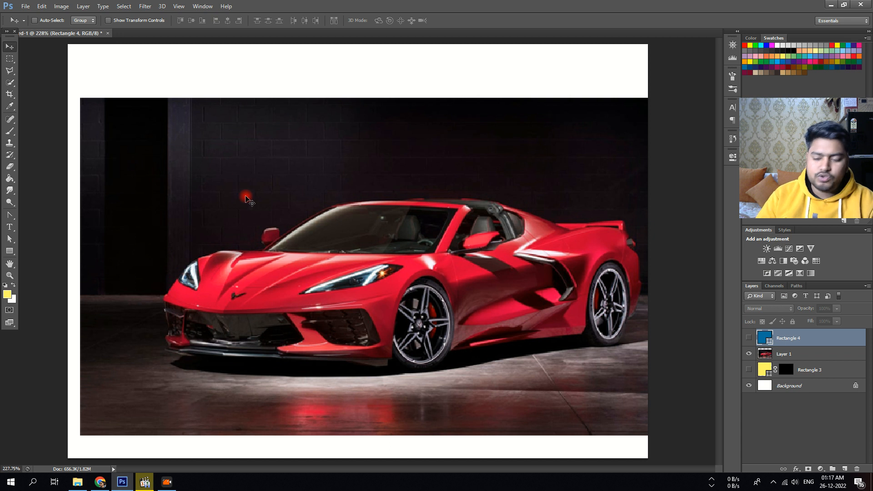
Step: Scale the car photo on Layer 1 down to about 14% toward its lower-left corner with Free Transform
key(ctrl+t)
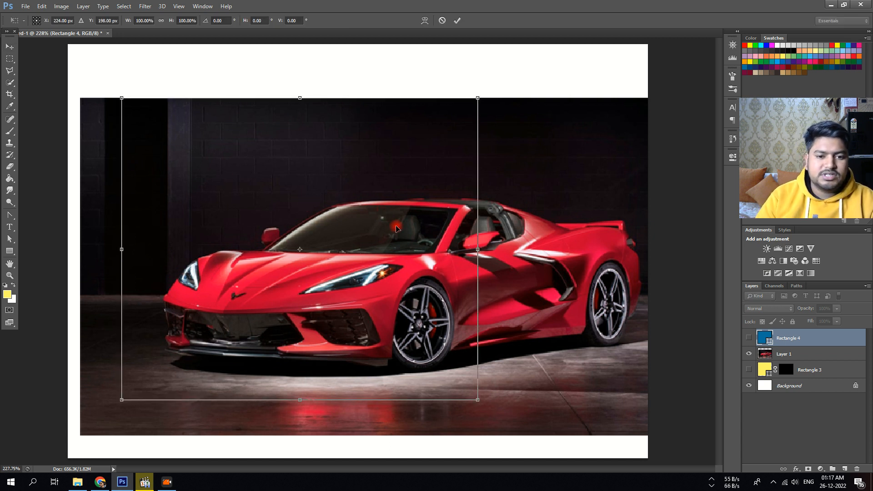
key(Return)
click(773, 367)
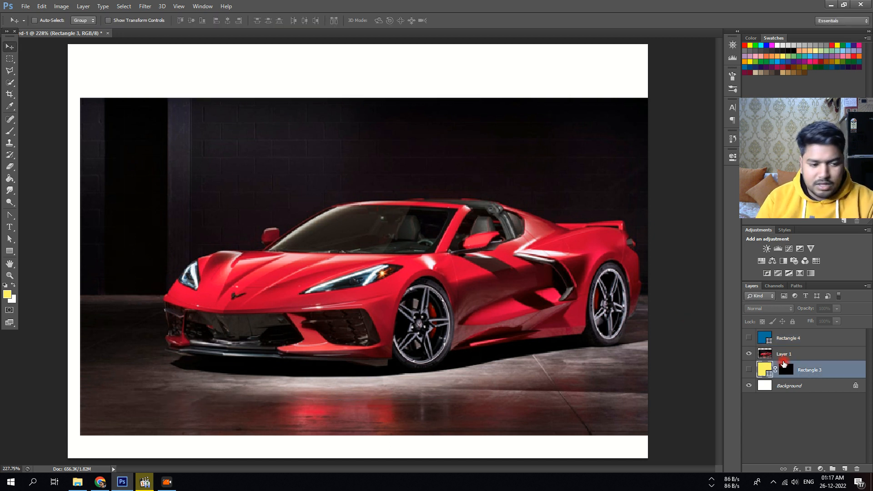
click(780, 354)
key(ctrl+t)
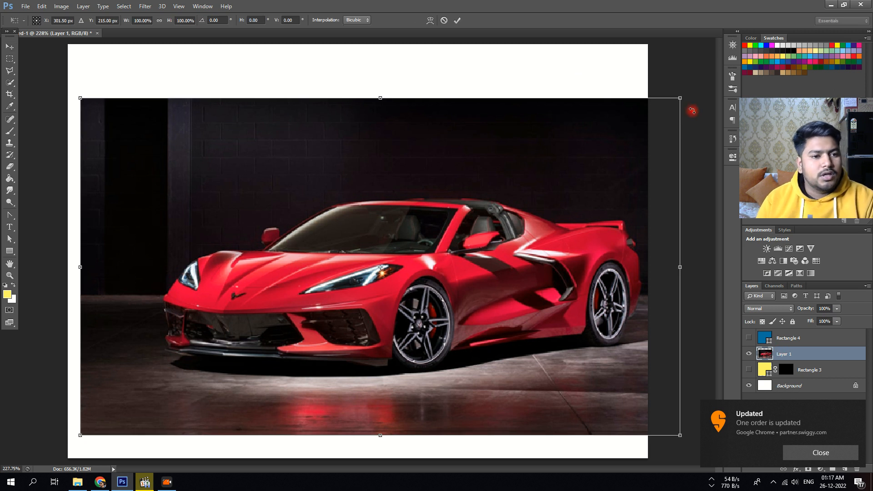
drag(680, 98, 148, 359)
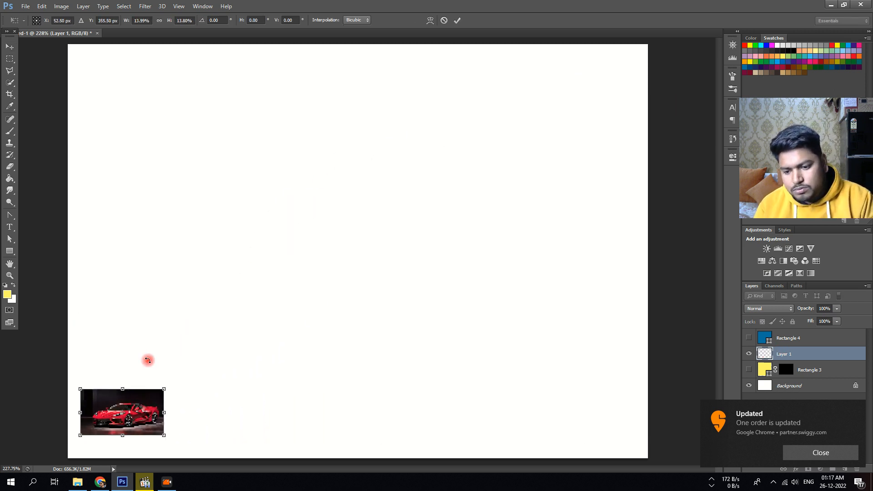
key(Return)
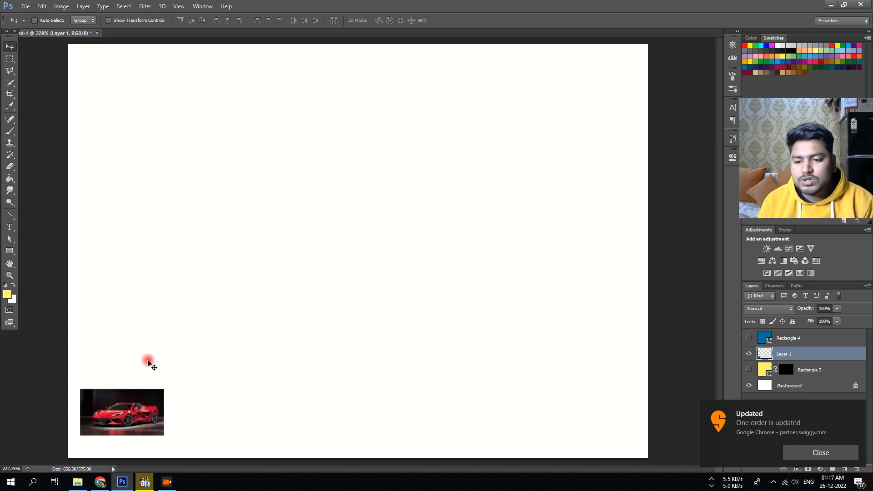
Step: Enlarge the small car photo to about 709% with Free Transform so it spans the canvas width again
key(ctrl+t)
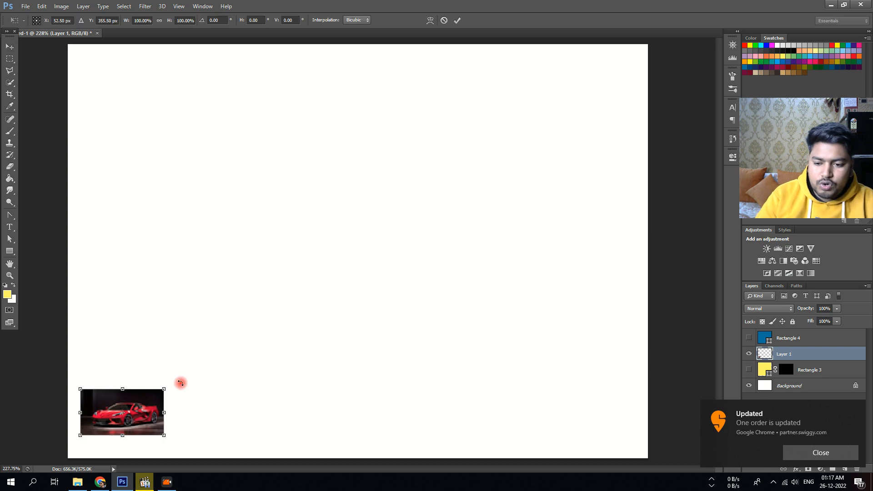
drag(164, 389, 673, 104)
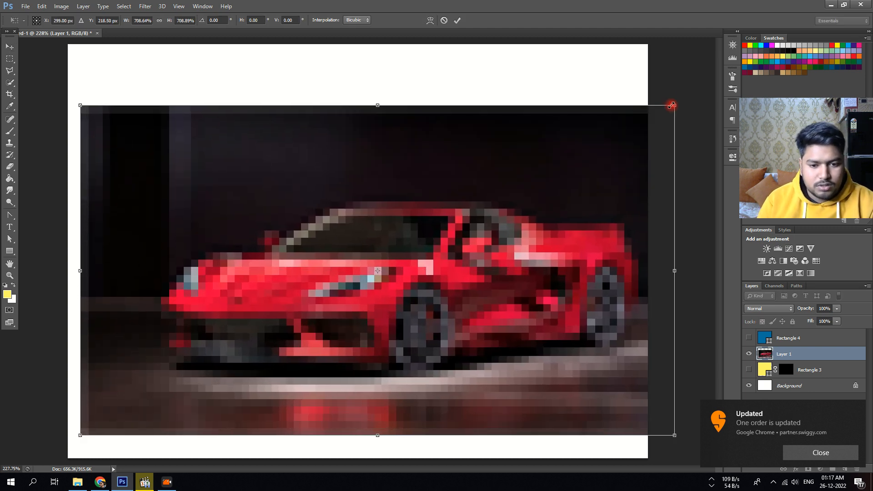
key(Return)
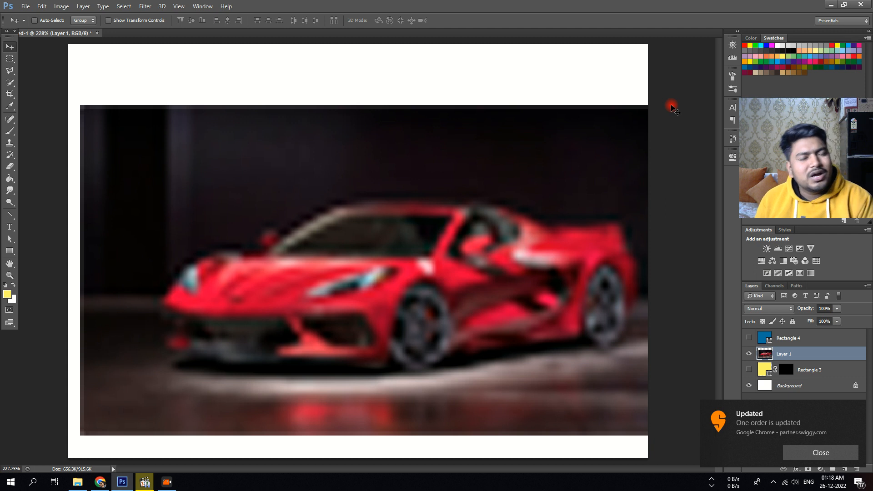
key(ctrl+Delete)
key(ctrl+z)
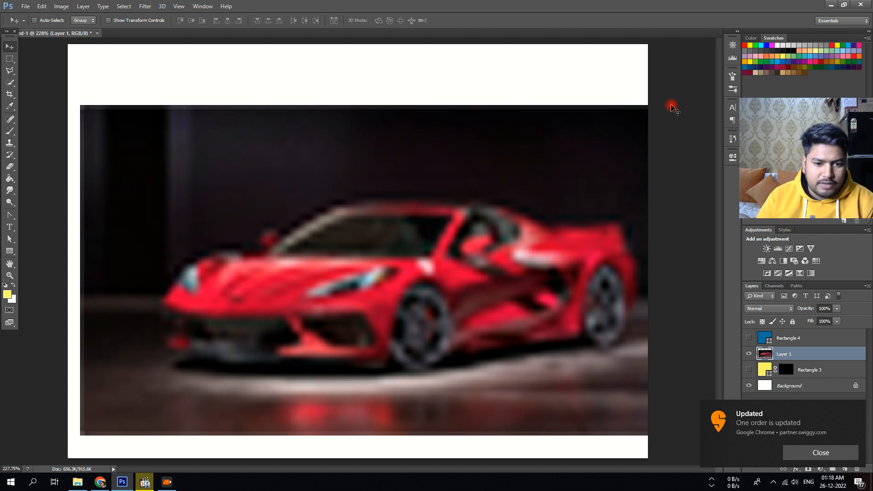
Step: Undo the enlargement and reduction of the car photo on Layer 1
key(ctrl+z)
key(ctrl+z)
key(ctrl+alt+z)
key(ctrl+alt+z)
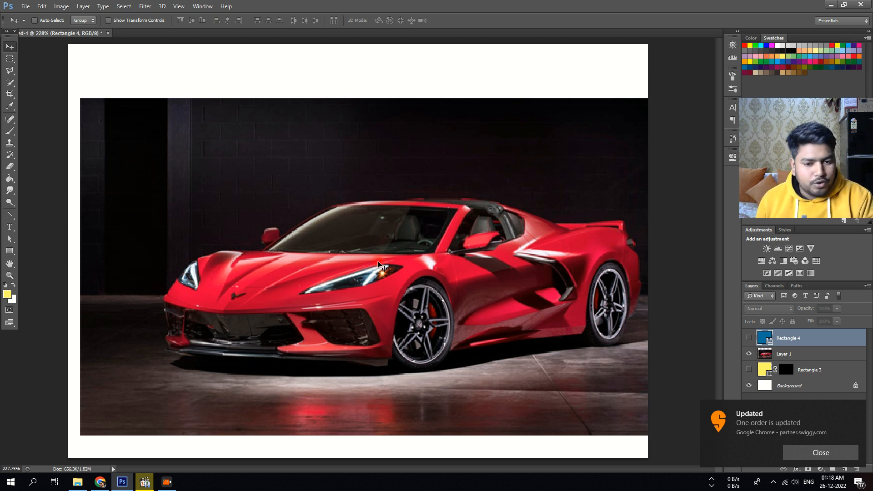
Step: Switch to Chrome to examine the source car photo and its pixel dimensions in the image search, and return to Photoshop
click(100, 482)
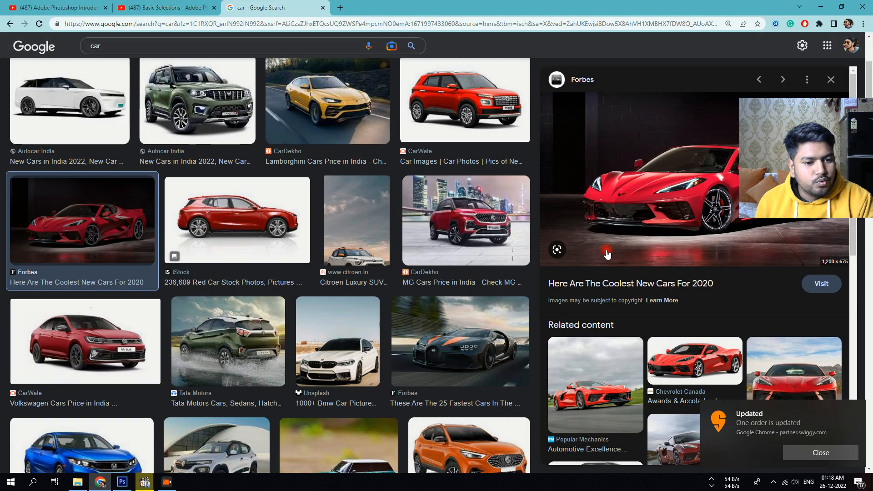
drag(829, 179, 788, 119)
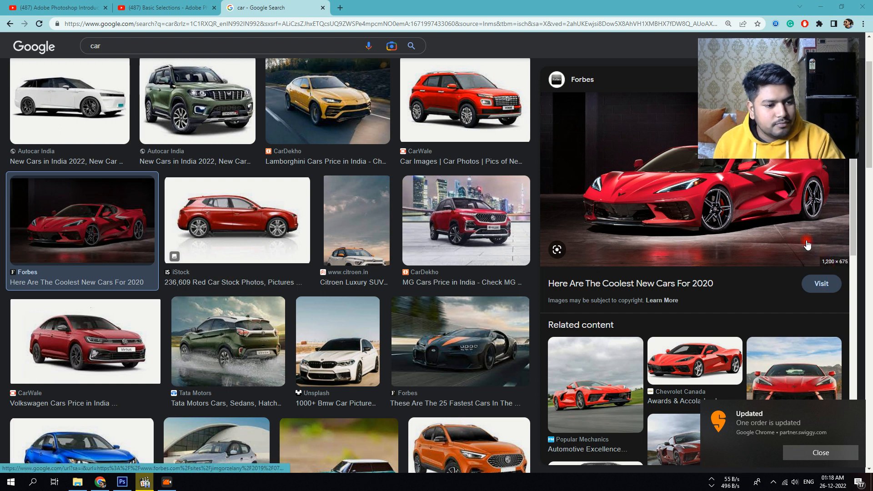
drag(786, 121, 792, 177)
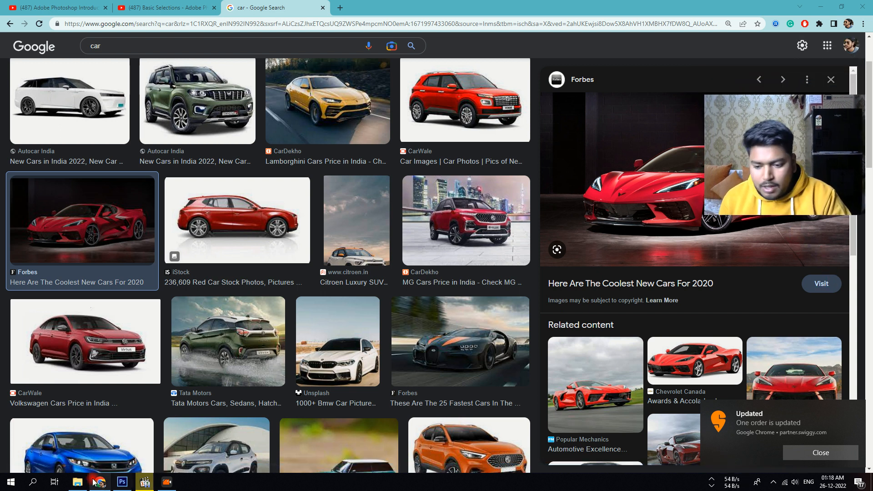
click(122, 481)
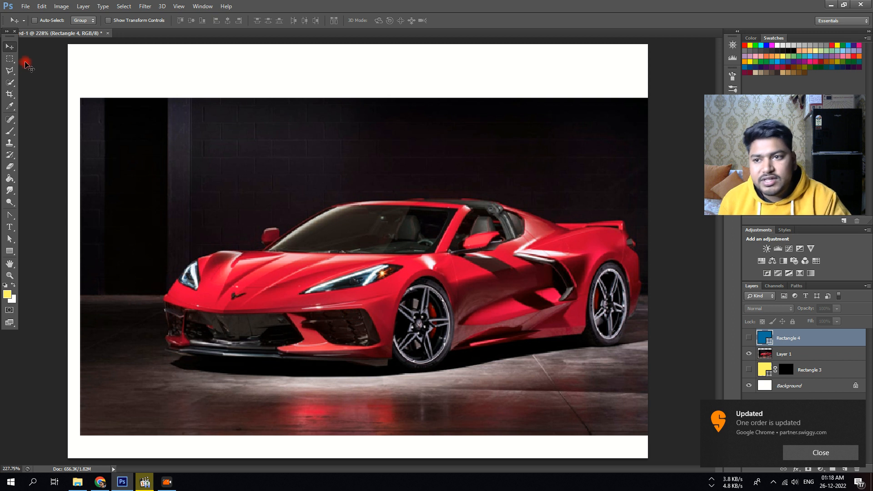
Step: Create a new 1200 × 675 pixel document at 300 pixels/inch with a white background and paste the copied car photo into it
click(26, 6)
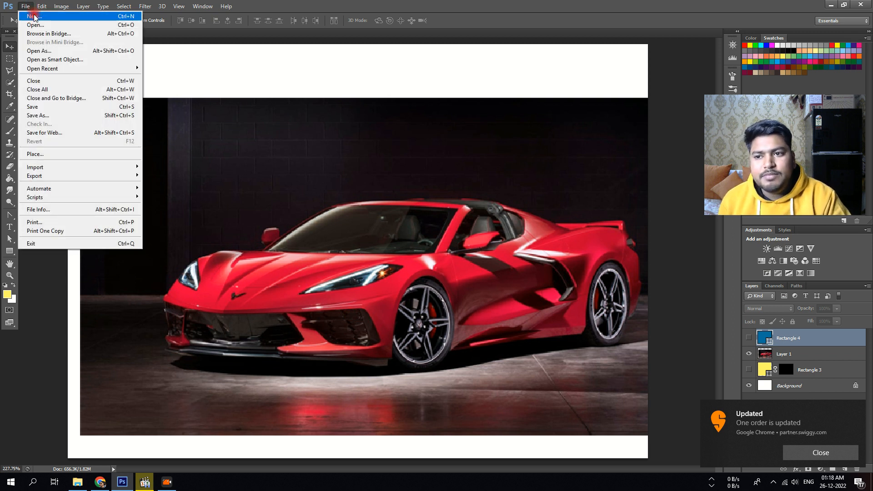
click(34, 17)
click(274, 166)
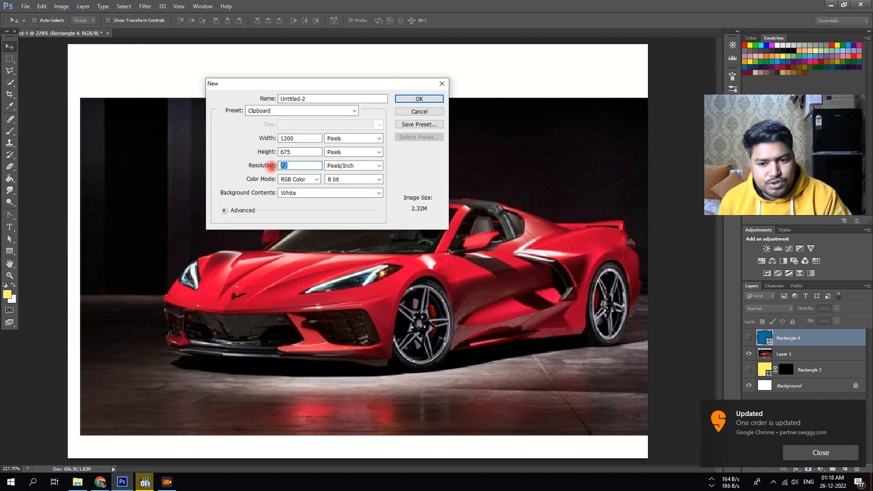
text(300)
key(Return)
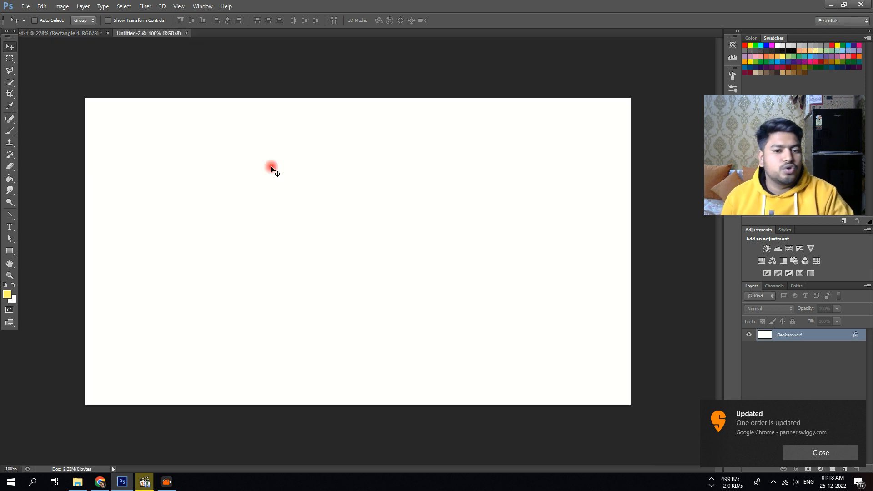
key(ctrl+v)
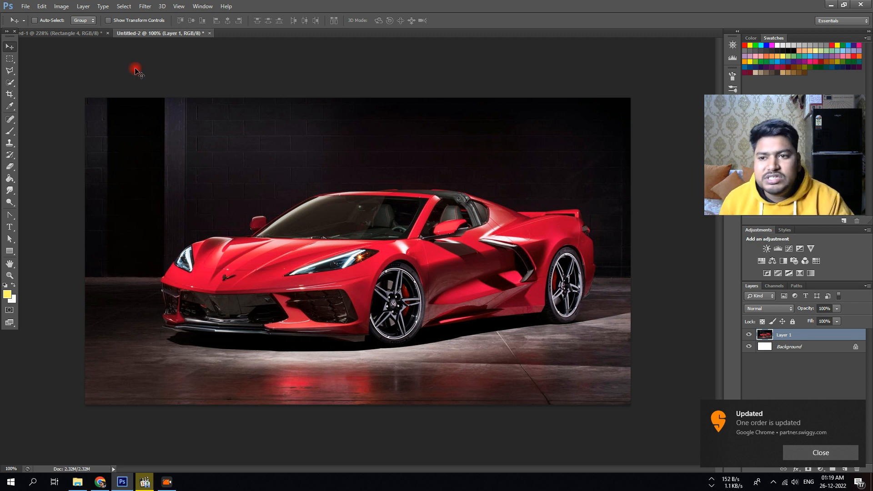
Step: Compare the car photo in the two open documents and review the new-document size and resolution settings without creating another document
click(101, 34)
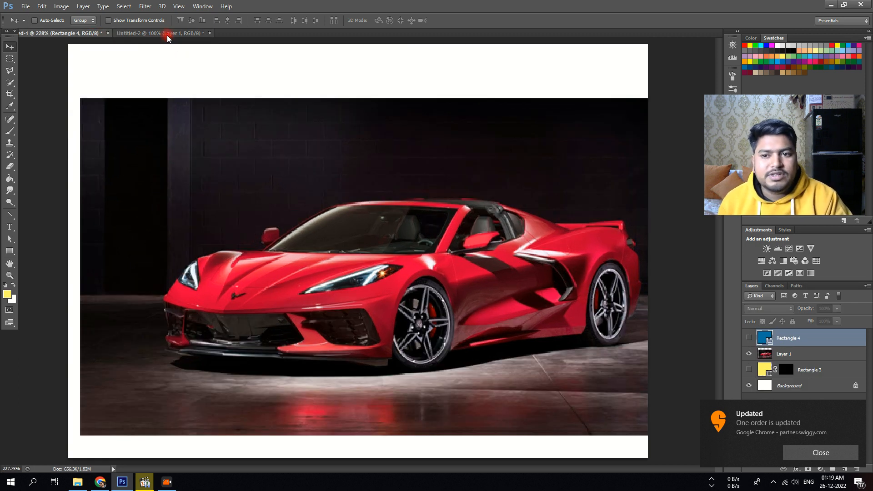
click(163, 33)
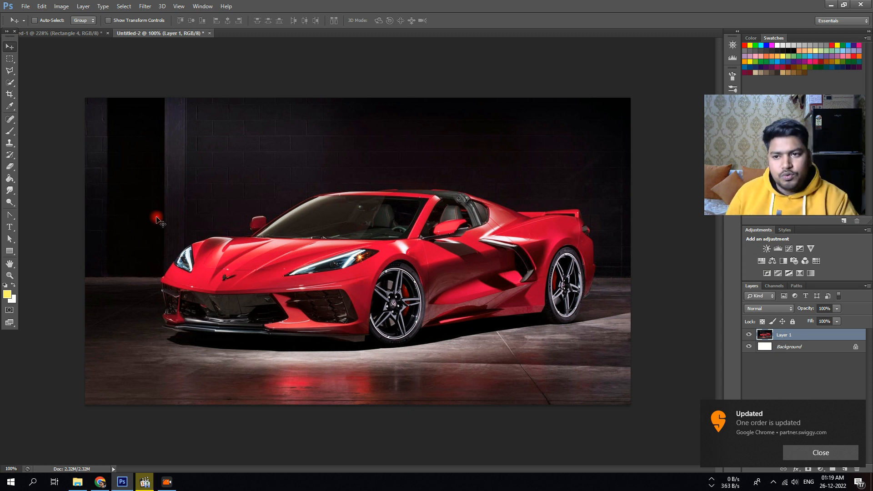
click(31, 5)
click(34, 16)
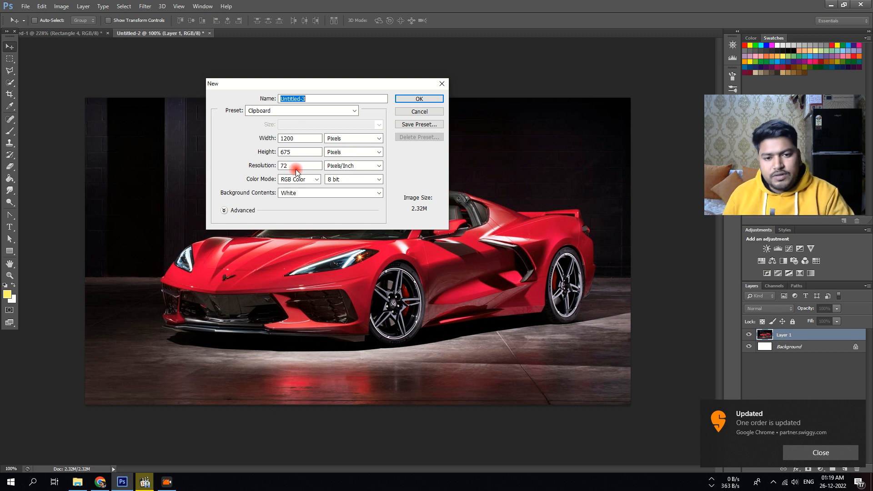
click(444, 85)
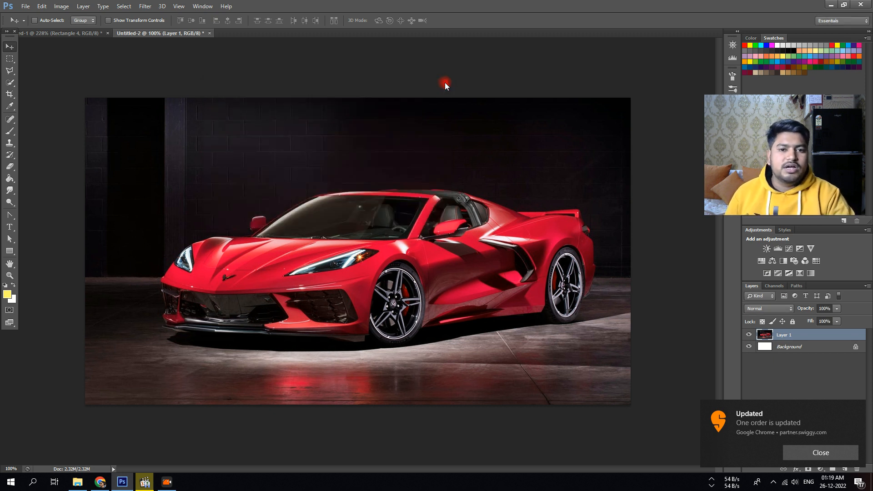